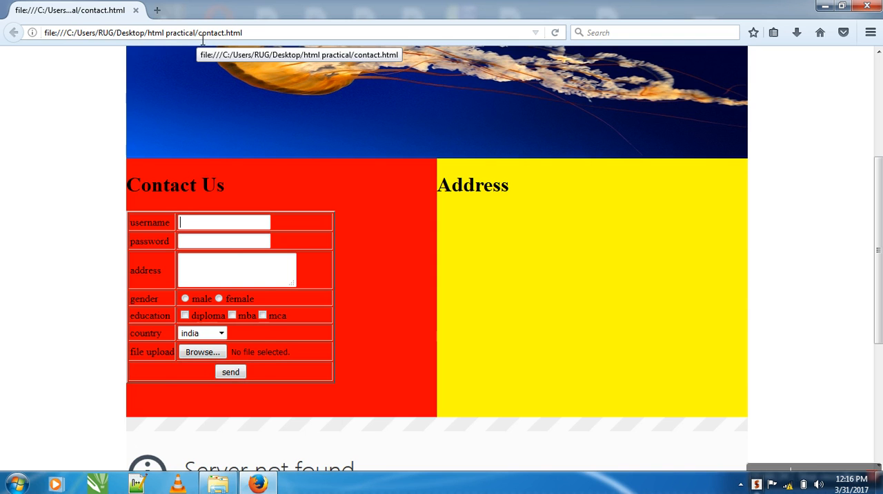
Step: Launch the XAMPP Control Panel and start the MySQL and Apache modules
click(17, 483)
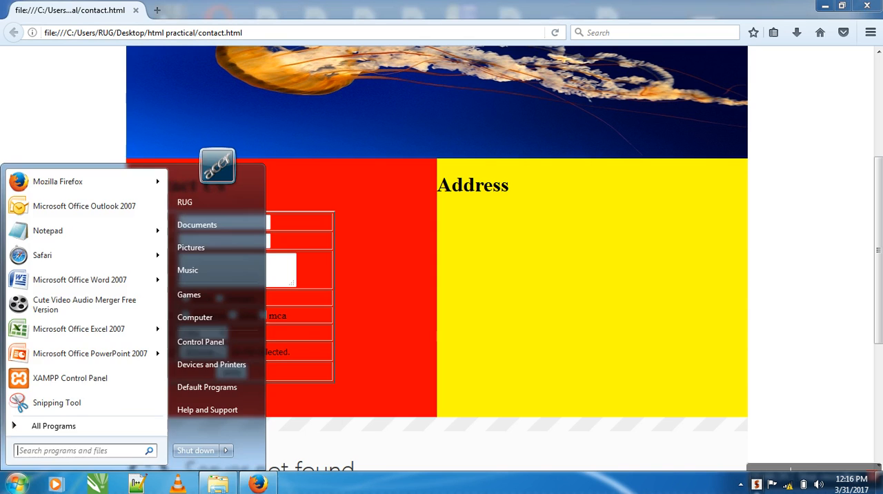
click(62, 379)
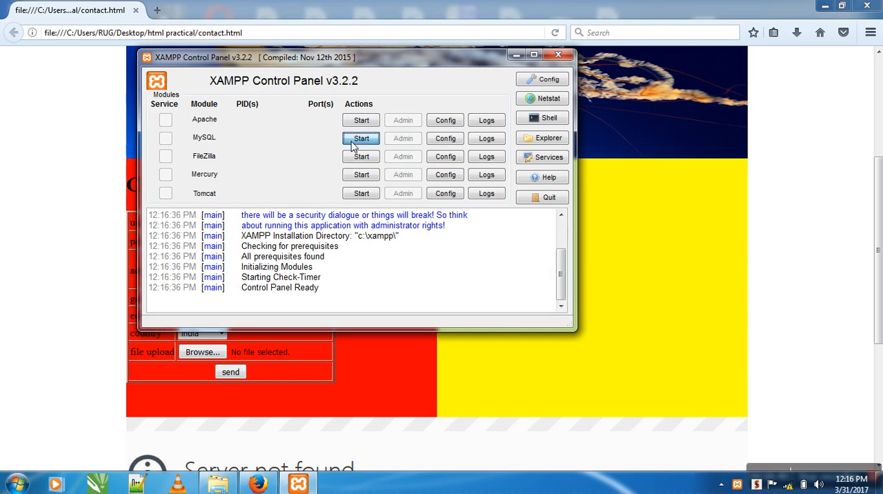
click(352, 141)
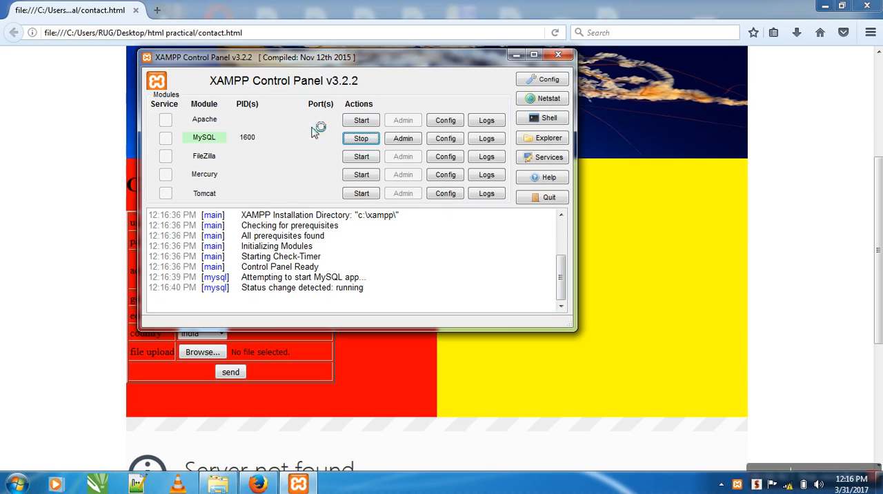
click(359, 122)
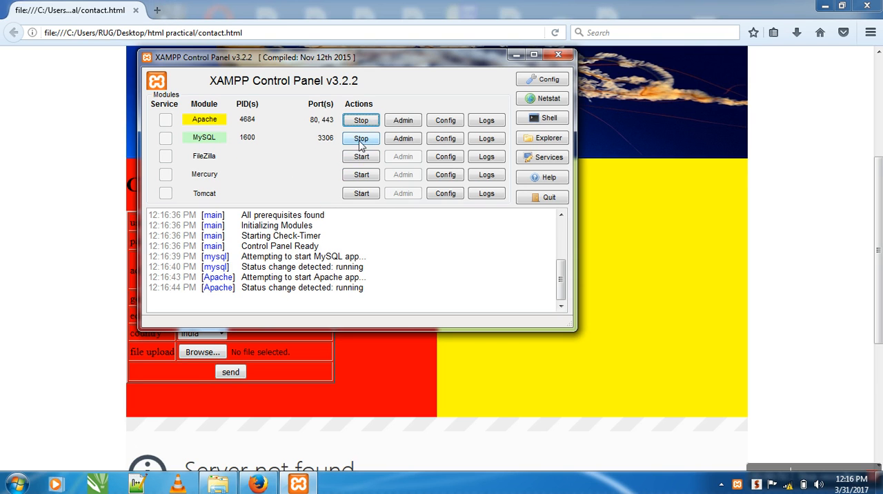
Step: Switch to the browser, open localhost/phpmyadmin in a new tab and close the contact.html page
click(156, 11)
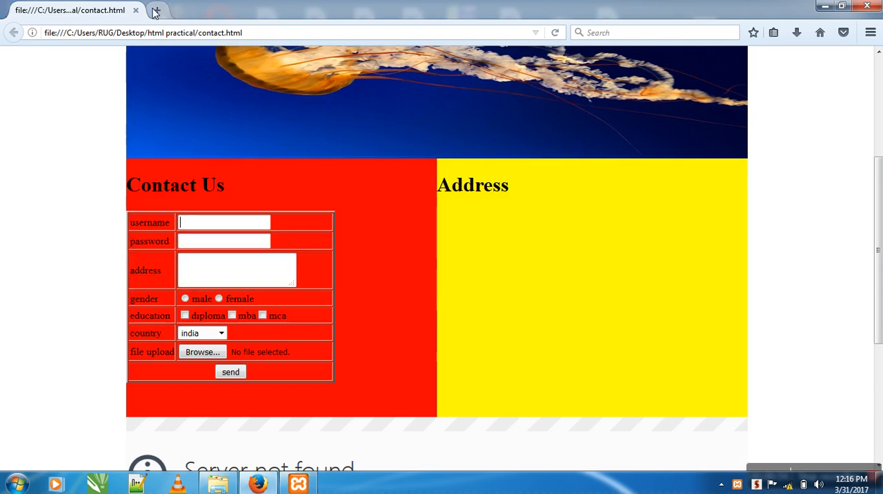
click(155, 12)
click(135, 11)
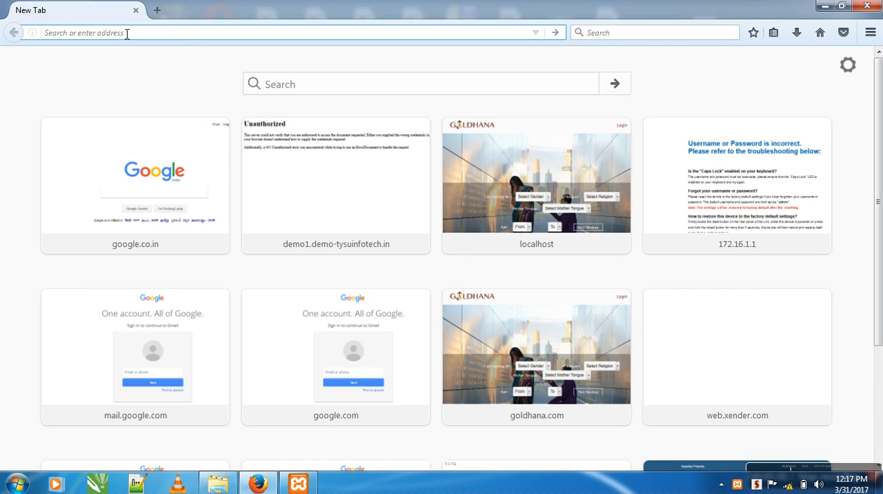
text(localhost/)
key(Right)
text(phpmyadmin)
key(Return)
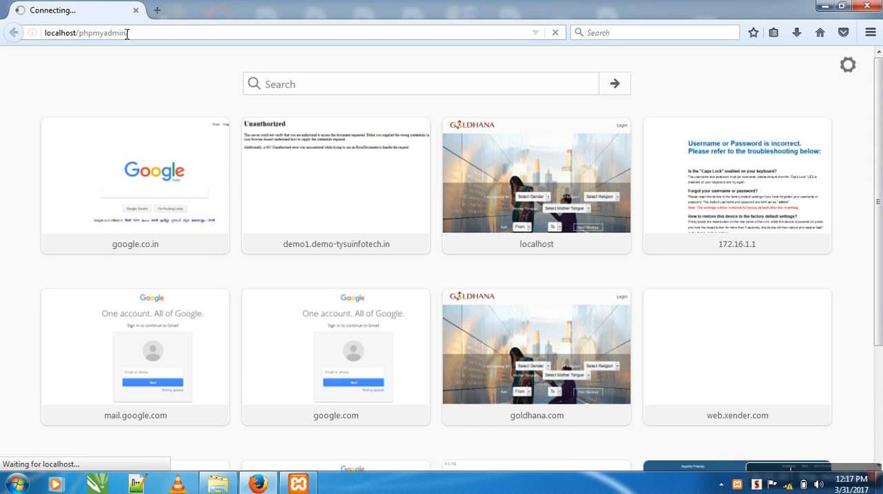
click(133, 32)
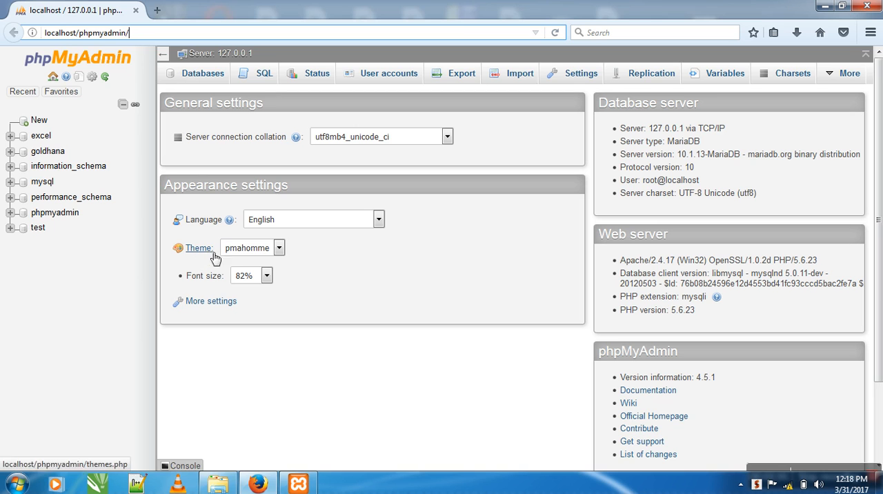
Step: Try the Original theme for the interface, then restore the pmahomme theme
click(270, 219)
click(248, 219)
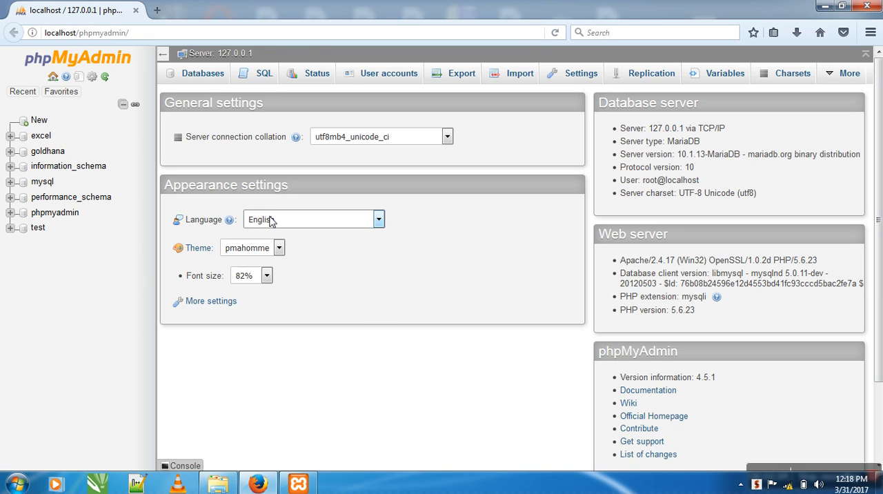
click(243, 247)
click(237, 260)
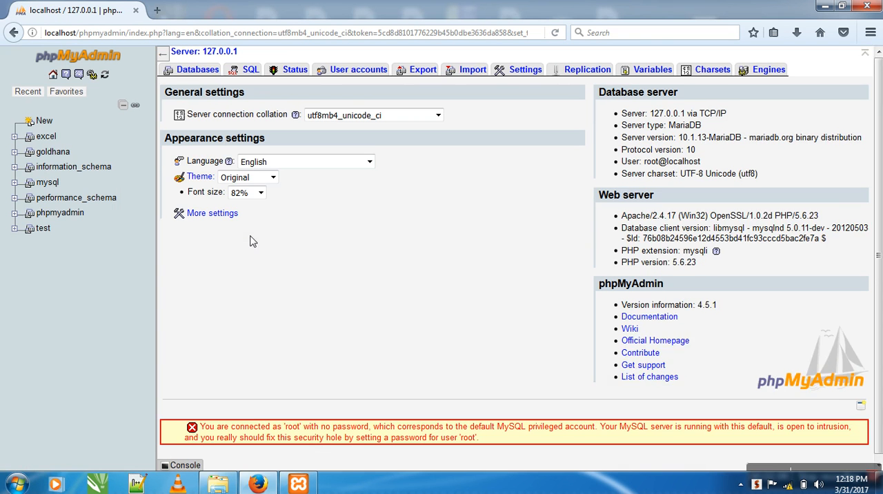
click(252, 179)
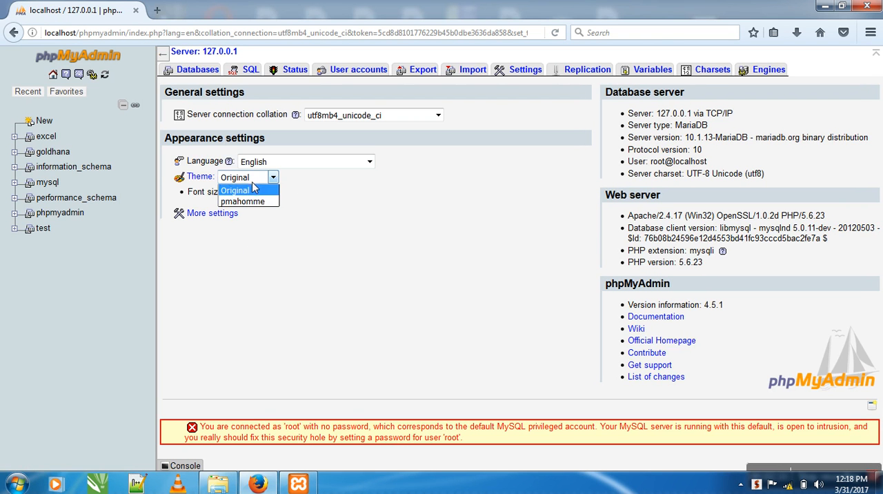
click(247, 201)
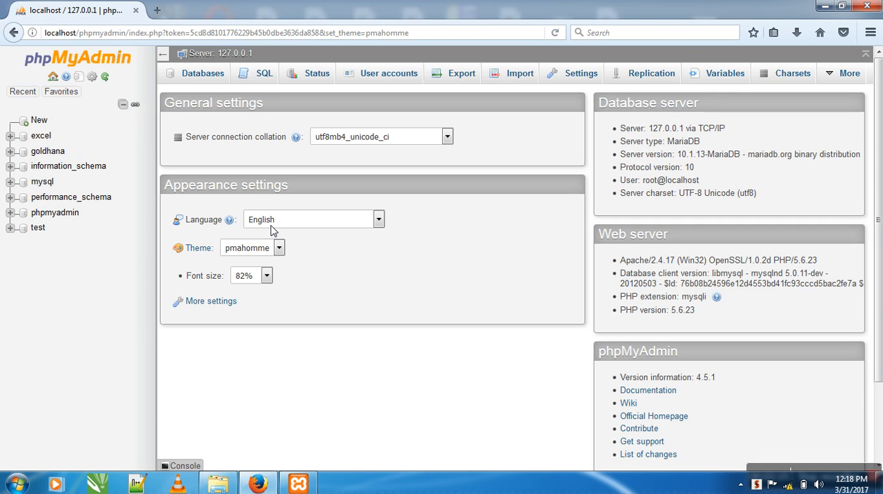
Step: Set the interface font size to 102%
click(254, 280)
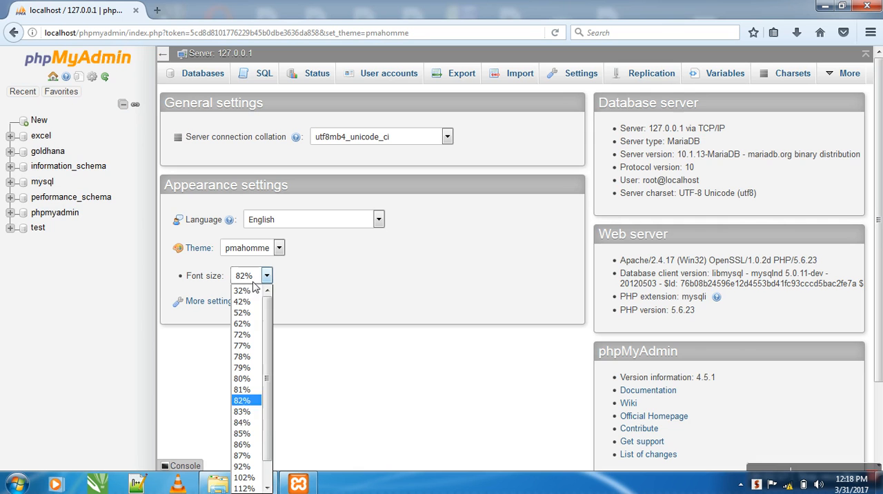
scroll(261, 429, down, 1)
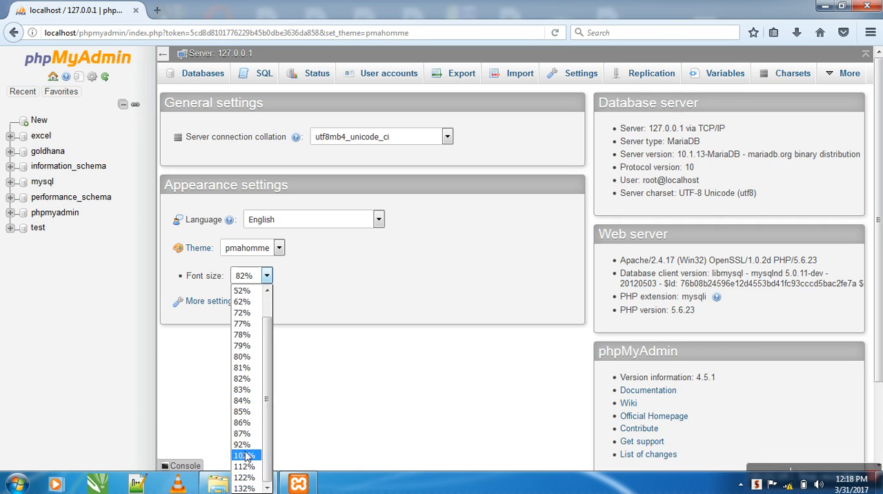
click(242, 459)
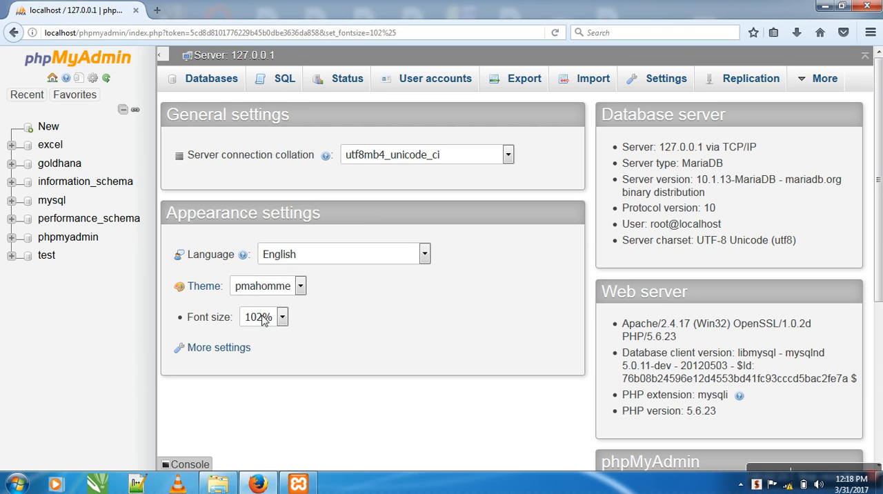
click(282, 317)
click(281, 319)
Step: Create a new database named user_data with the default collation
click(207, 81)
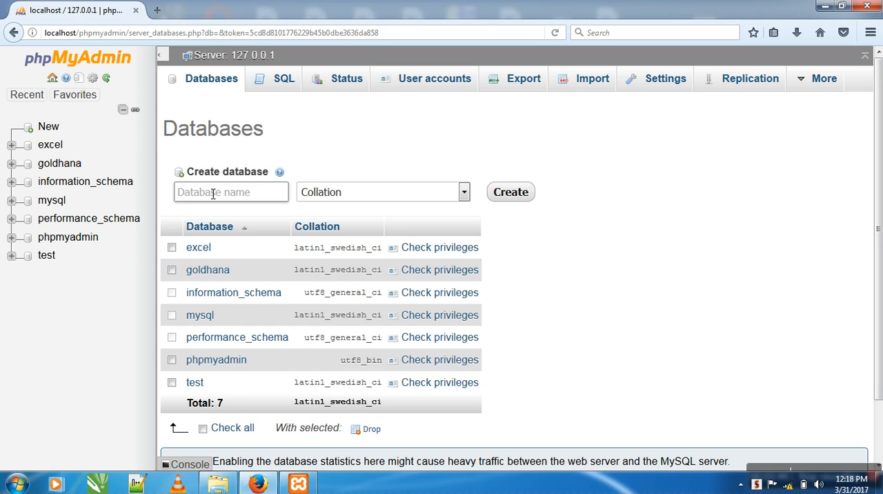
text(user_data)
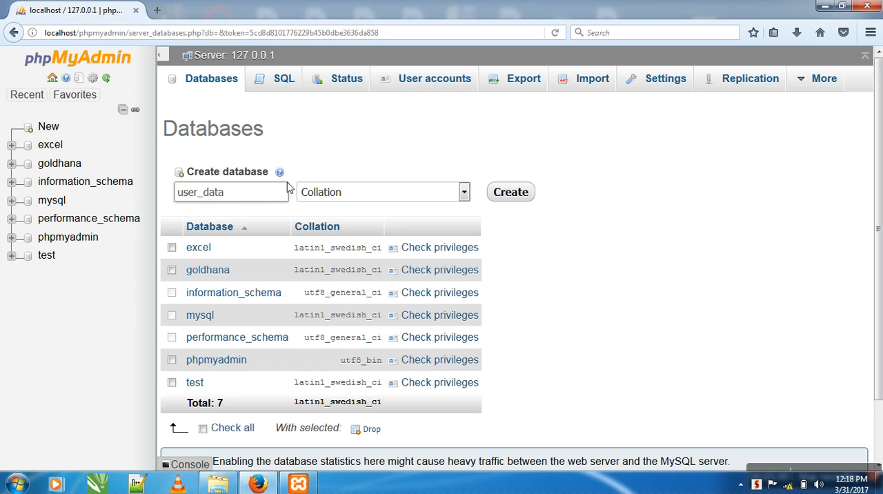
click(513, 197)
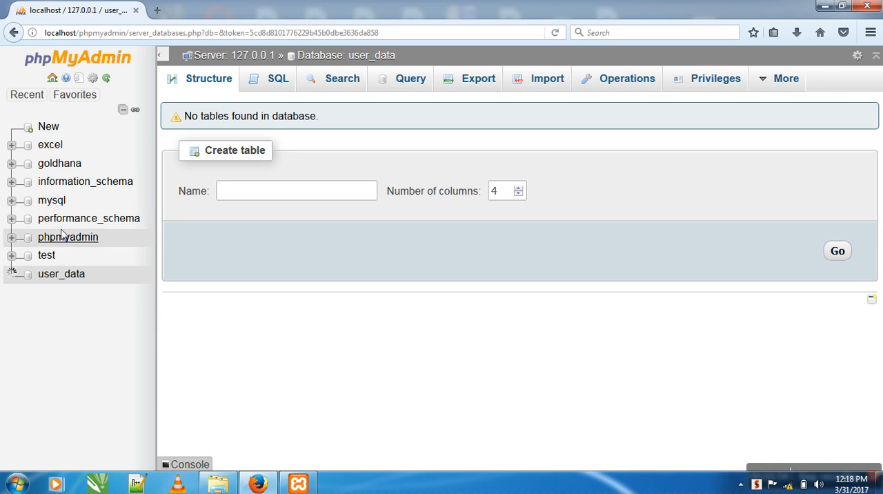
Step: Start a new table named login with 2 columns in the user_data database
click(61, 281)
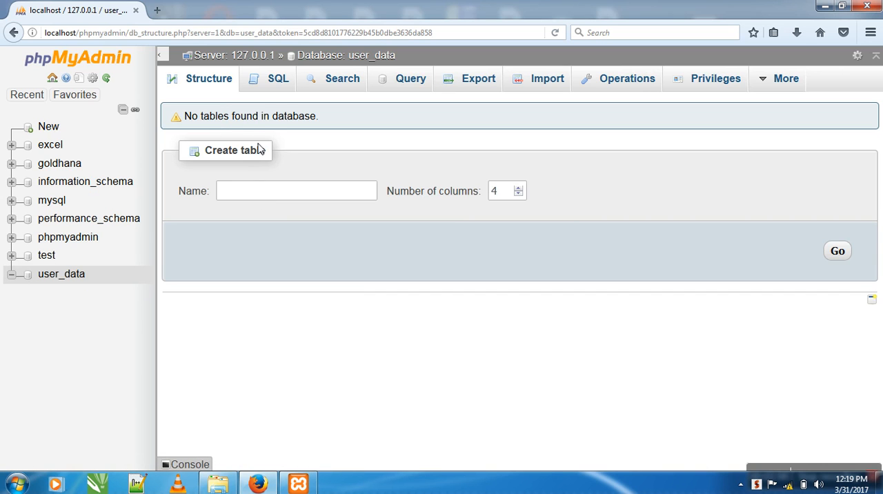
click(258, 190)
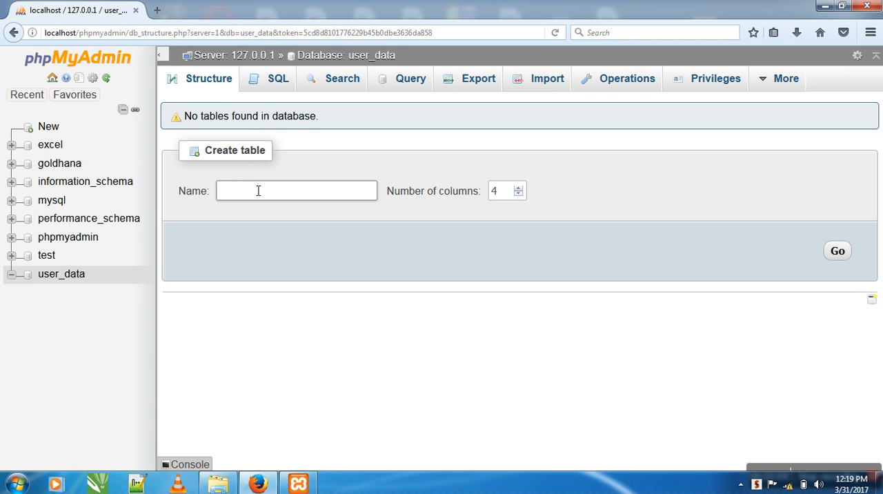
text(login)
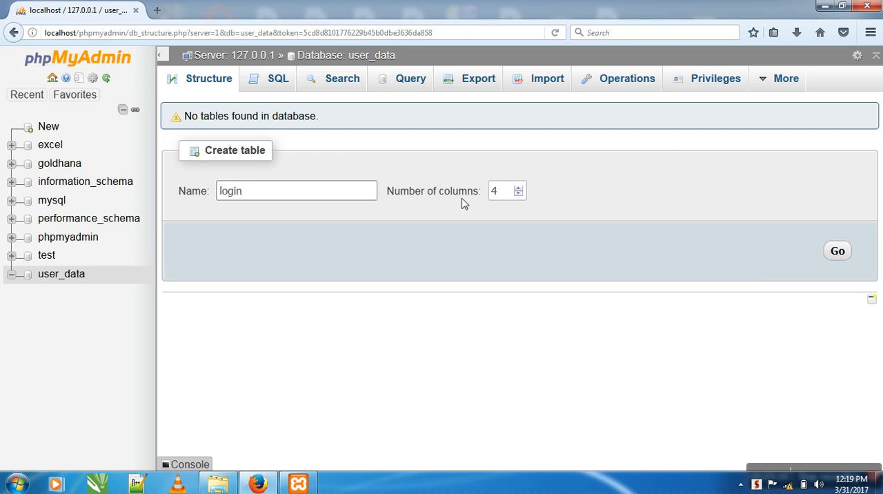
click(503, 202)
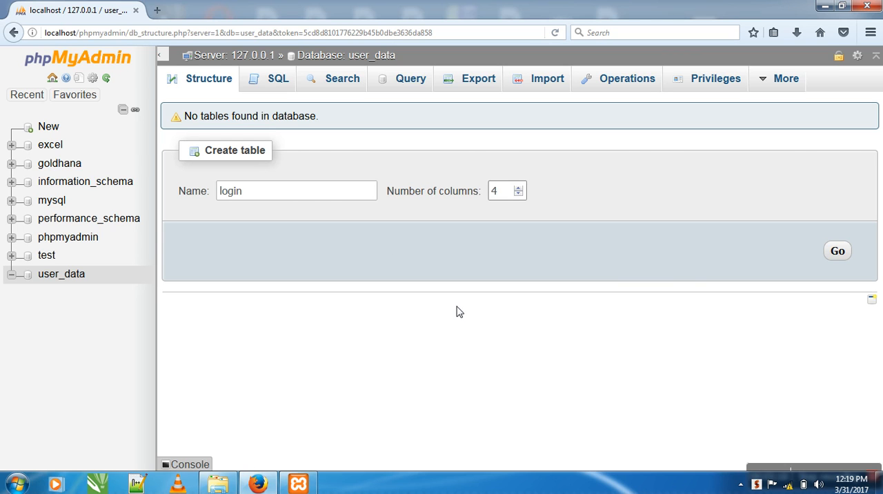
click(505, 202)
key(BackSpace)
text(2)
click(841, 255)
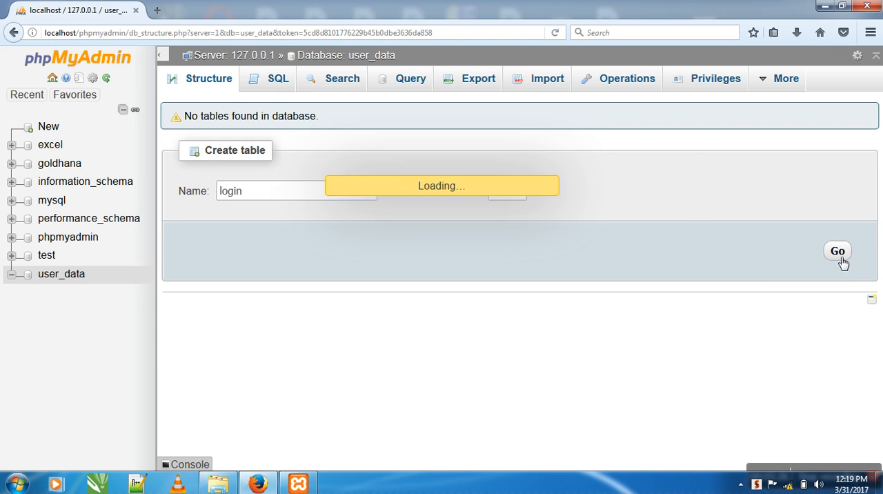
Step: Name the login table's first column username and its second column password
click(232, 198)
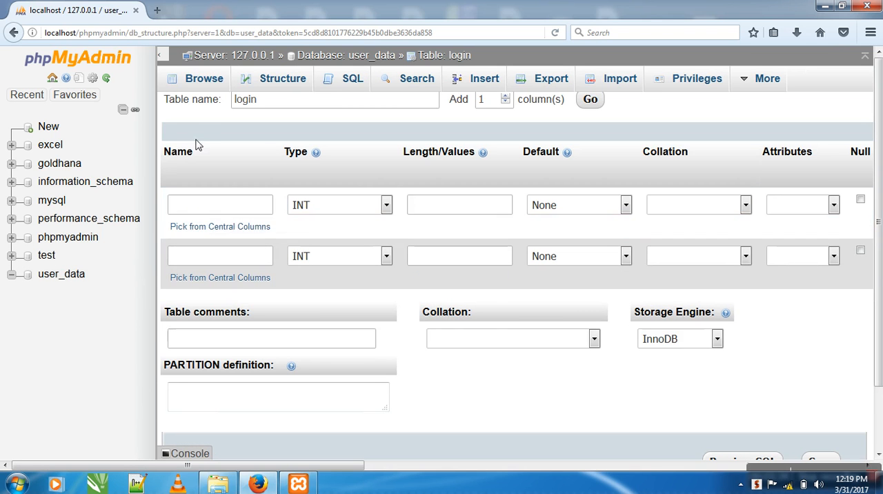
click(203, 204)
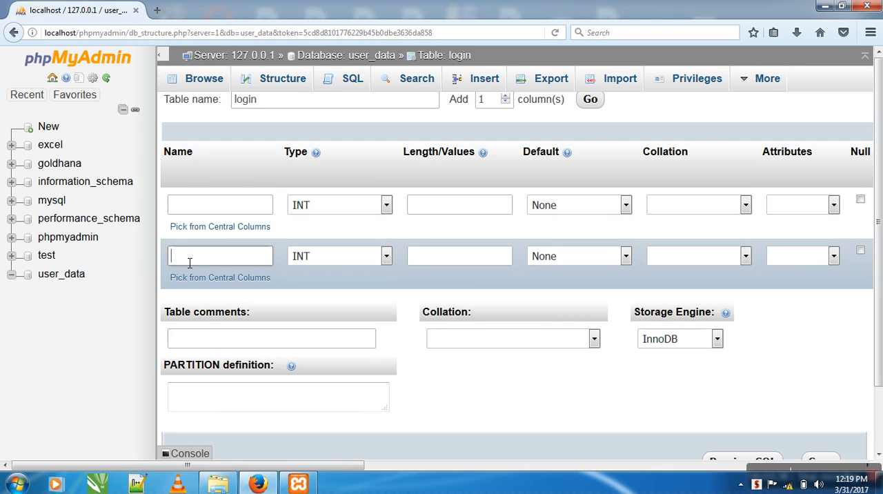
click(201, 205)
text(username)
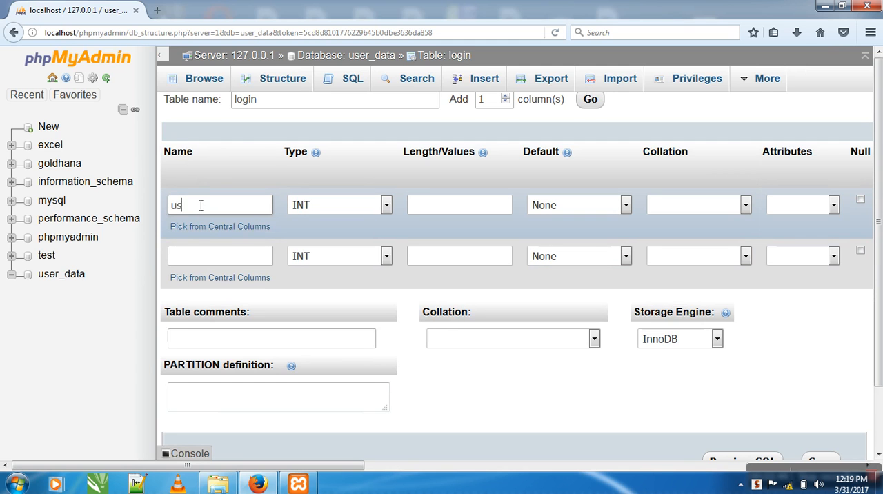
click(193, 262)
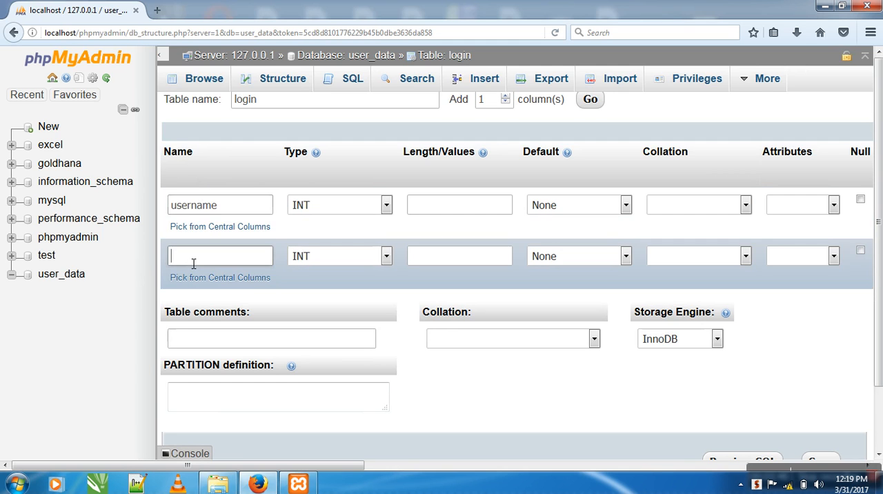
text(password)
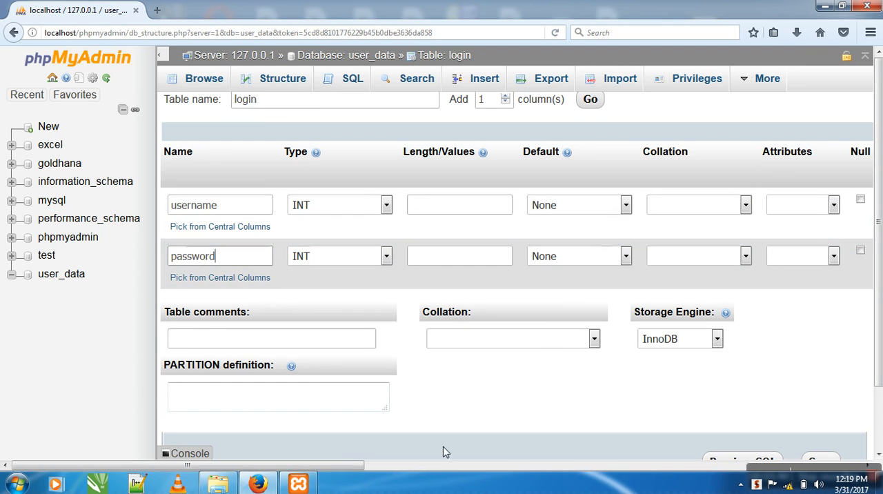
drag(354, 464, 351, 463)
click(224, 208)
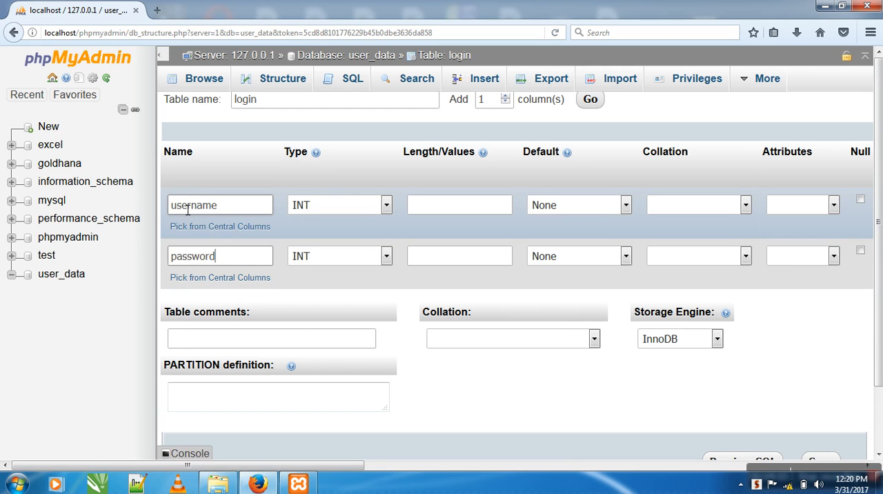
Step: Set the type of both the username and password columns to VARCHAR
click(352, 205)
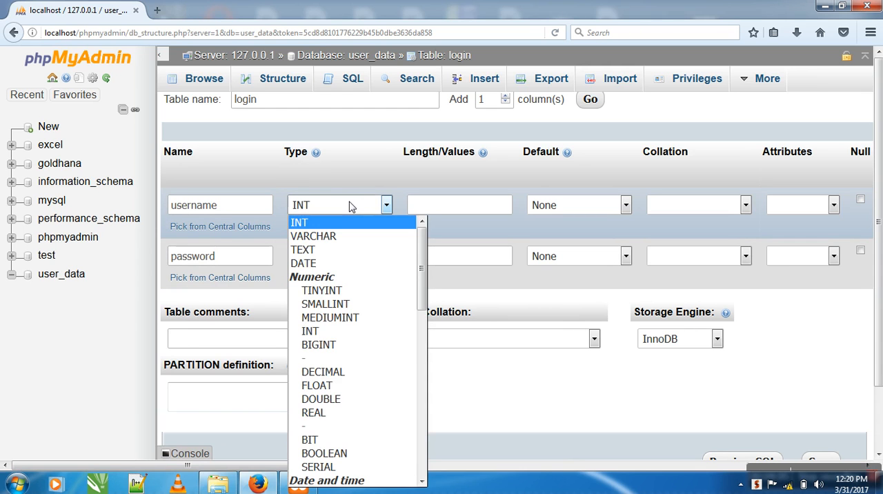
click(332, 237)
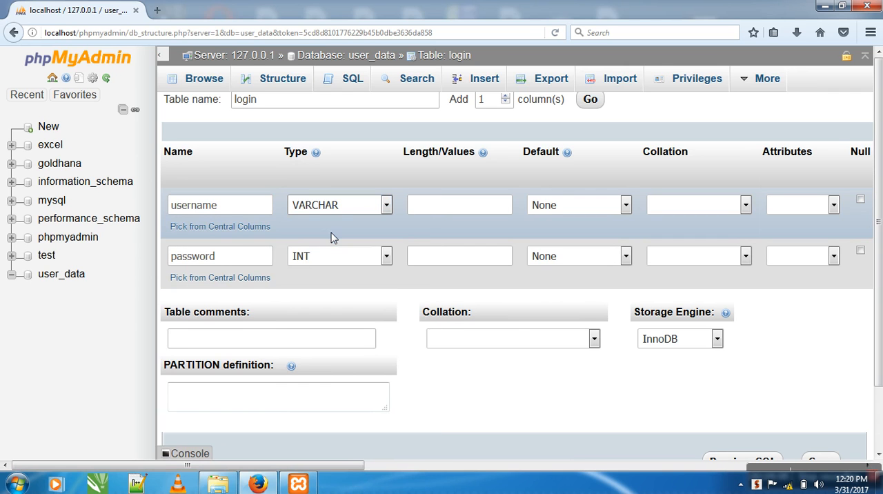
click(319, 261)
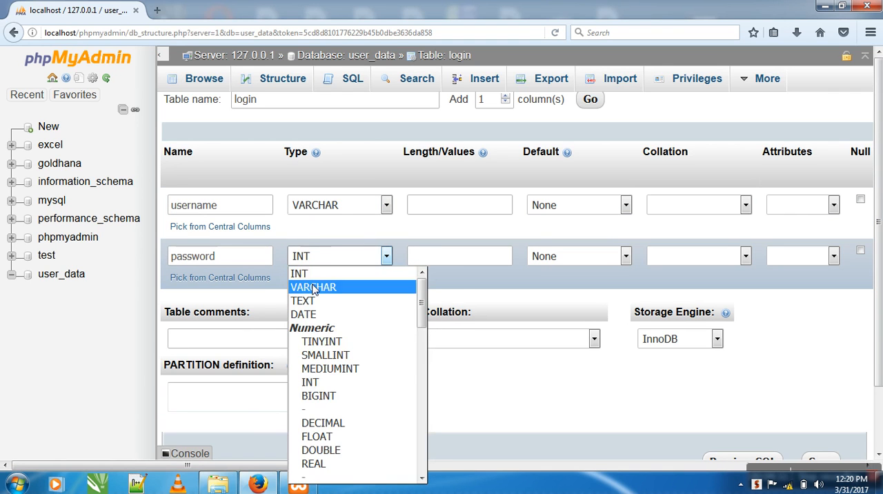
click(320, 285)
click(441, 213)
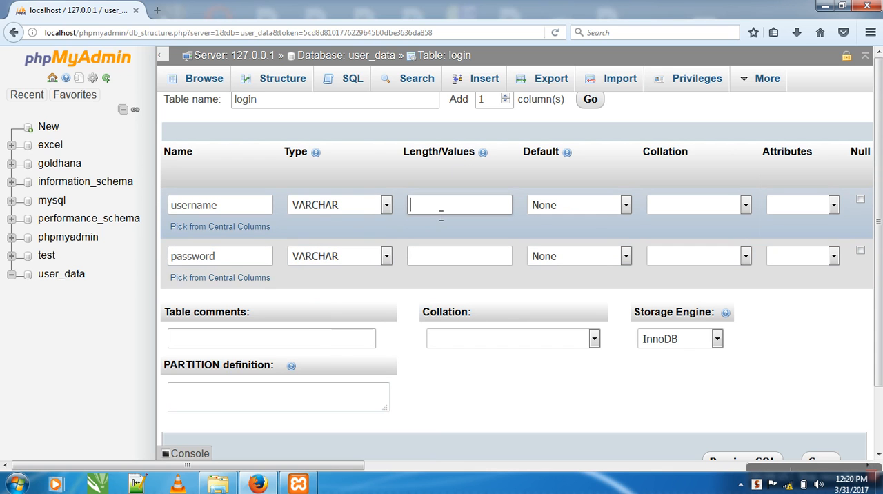
click(156, 10)
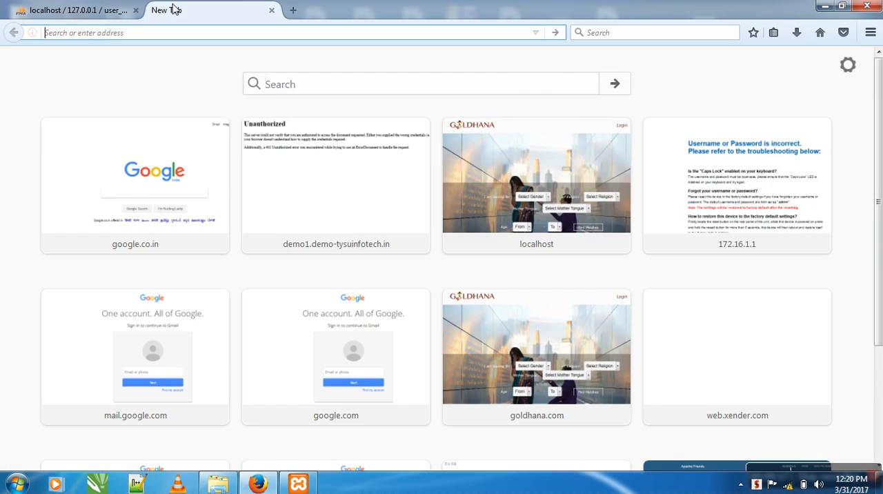
text(admin)
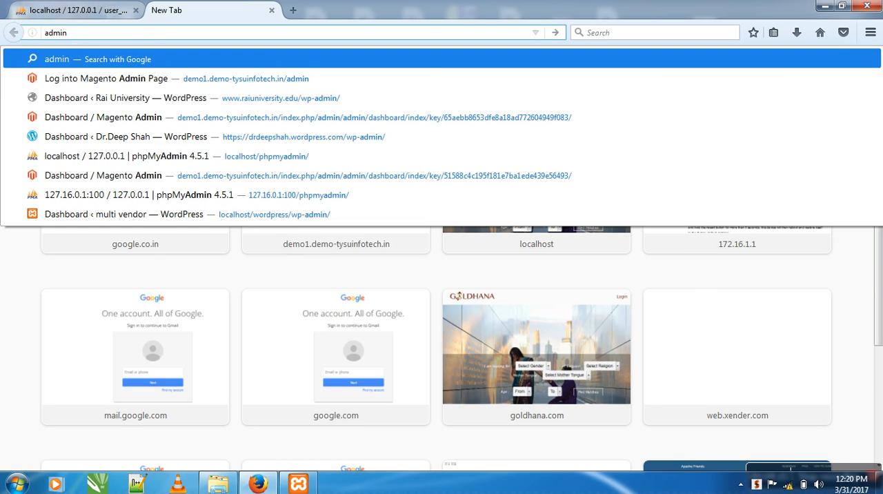
click(76, 10)
Step: Set the length of both the username and password columns to 10 and save the login table
click(428, 205)
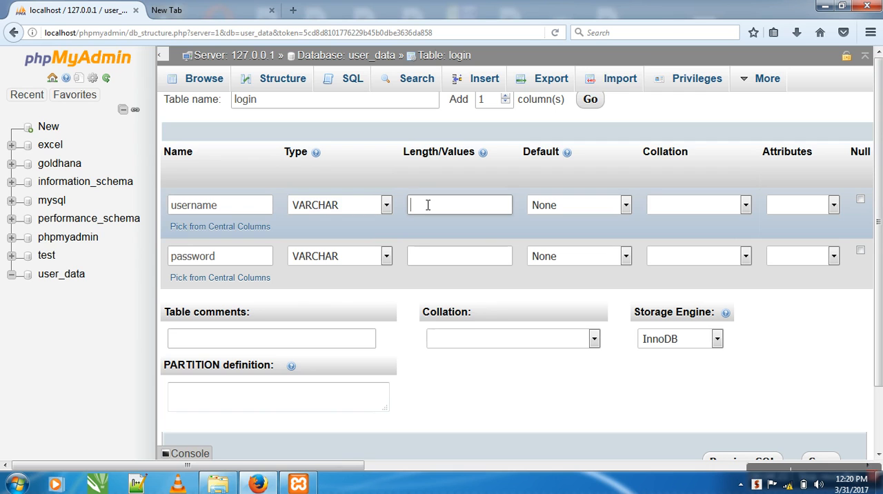
text(10)
click(427, 256)
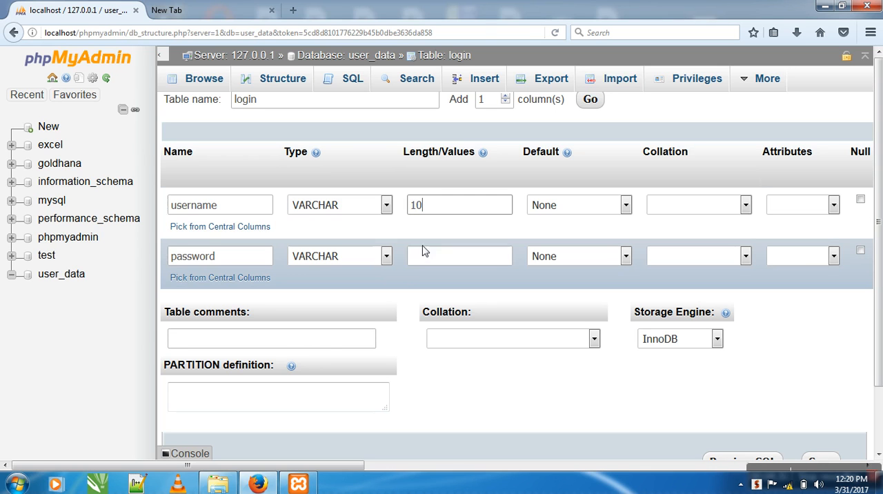
text(10)
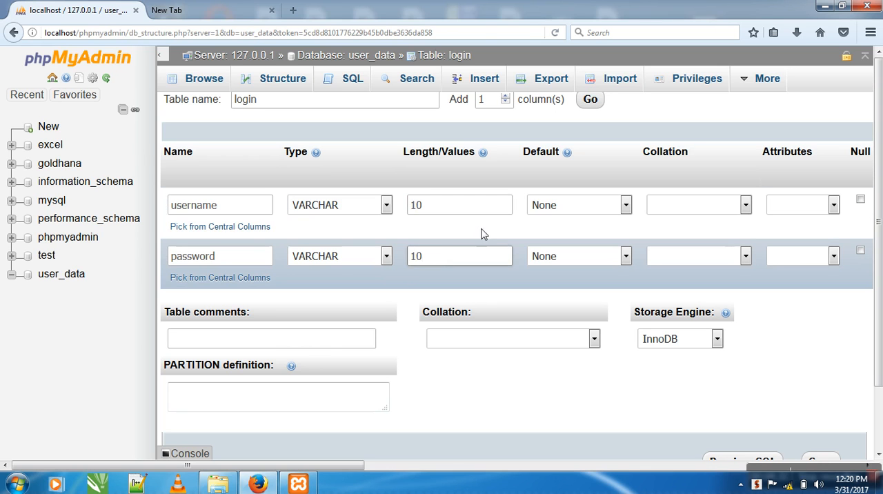
drag(349, 465, 350, 469)
drag(879, 302, 879, 353)
click(818, 409)
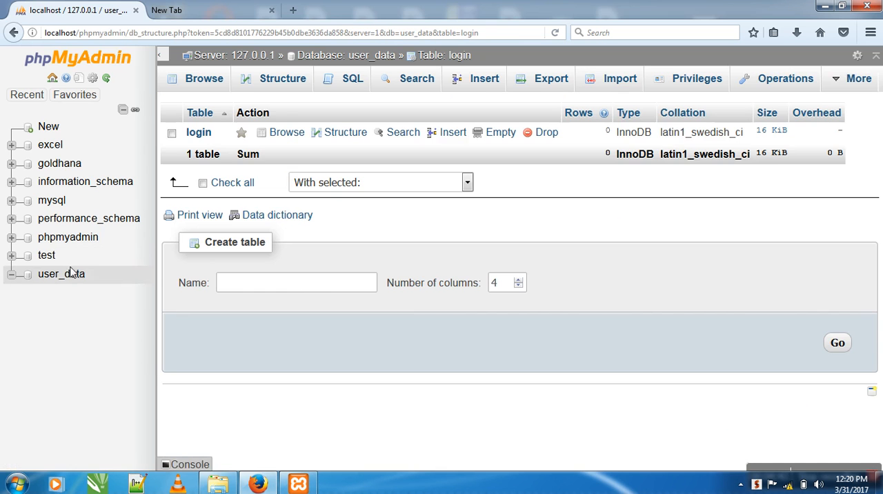
Step: Review the login table's rows and its column structure
click(200, 133)
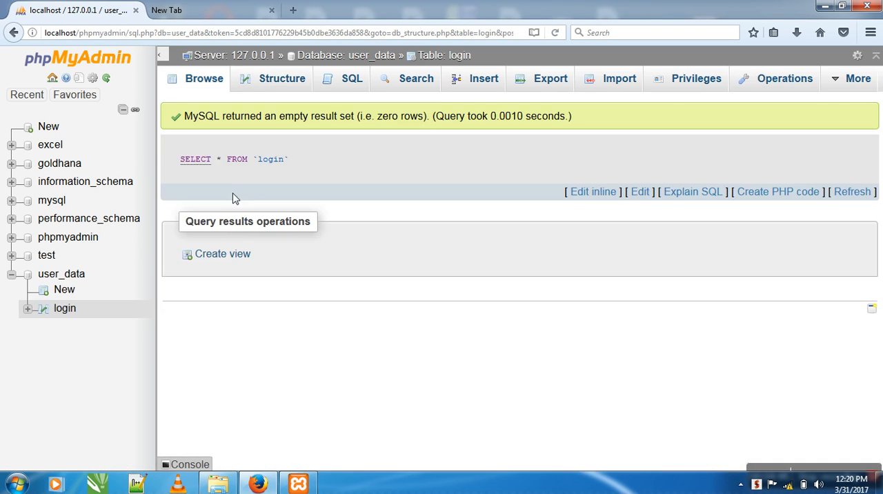
click(268, 82)
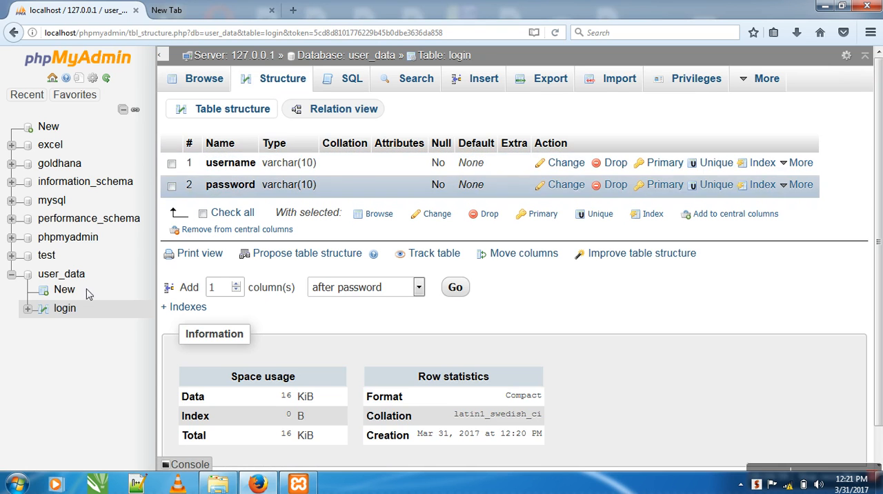
click(66, 314)
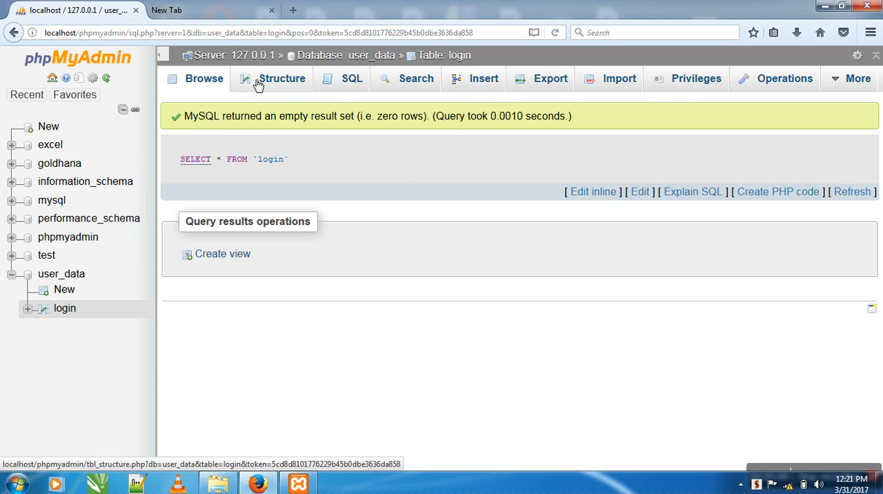
Step: Insert a row into the login table with the username admin and the account password
click(482, 89)
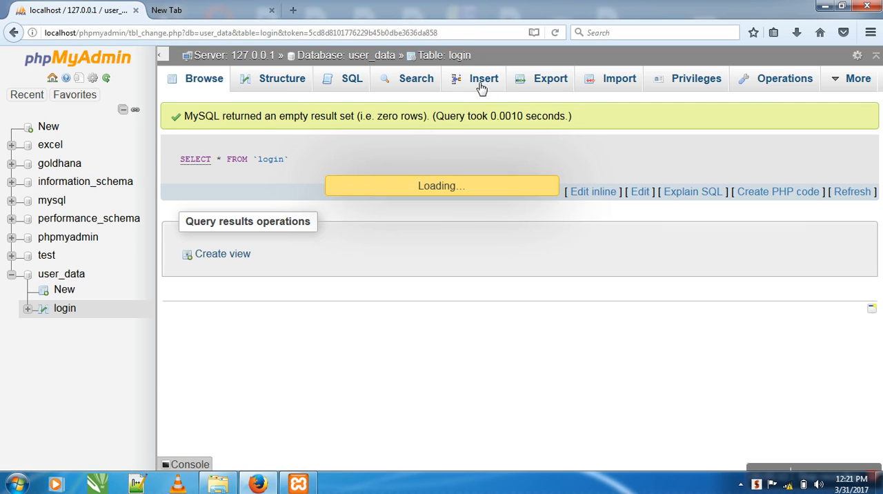
click(485, 138)
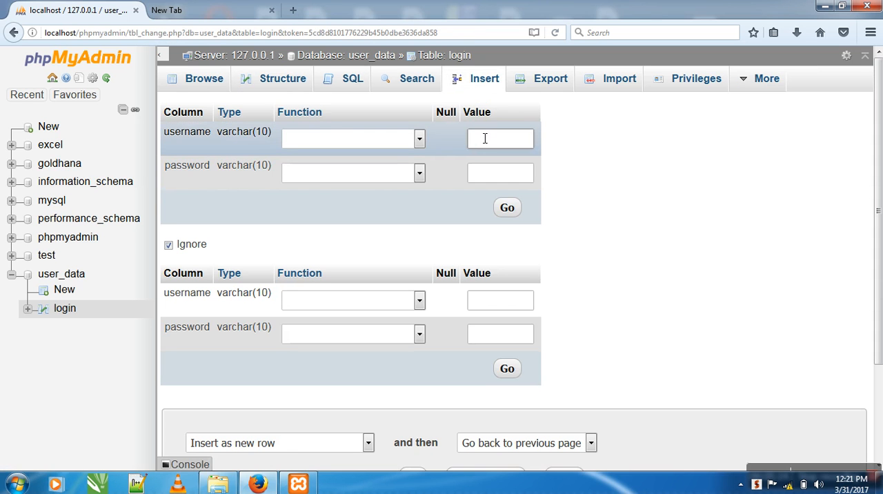
text(admin)
key(Tab)
text(admi)
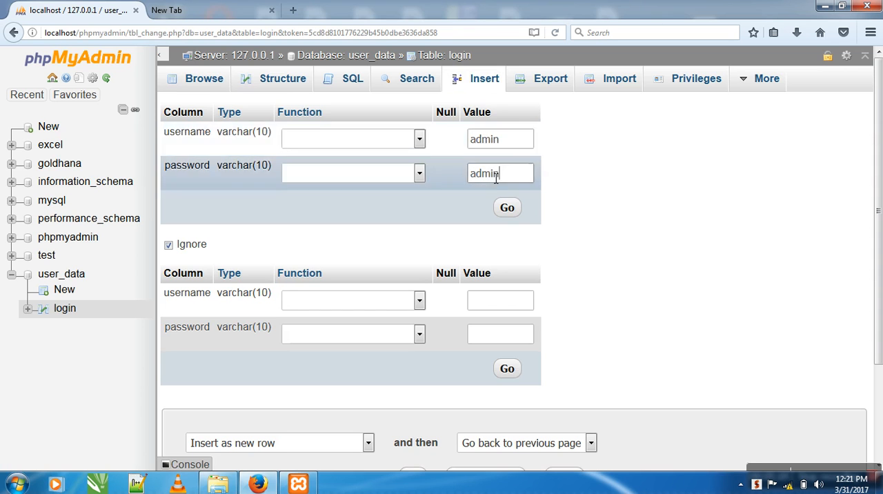
click(507, 209)
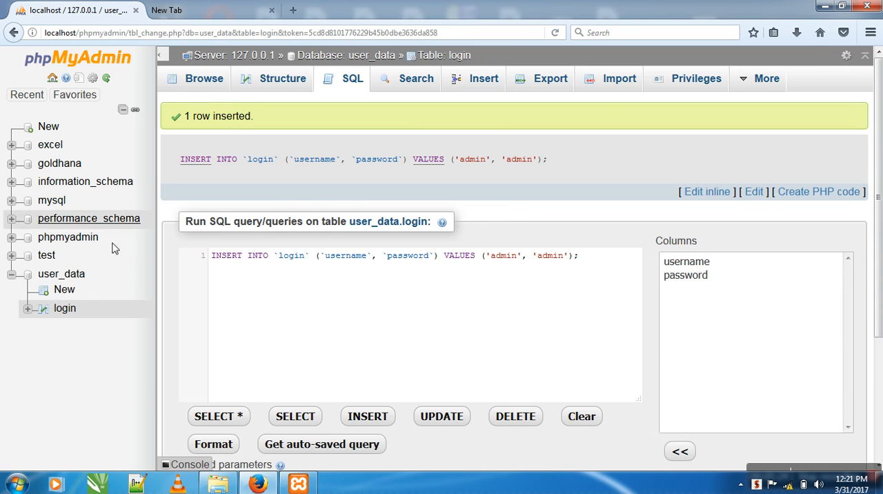
Step: Browse the login table to check its stored rows
click(65, 309)
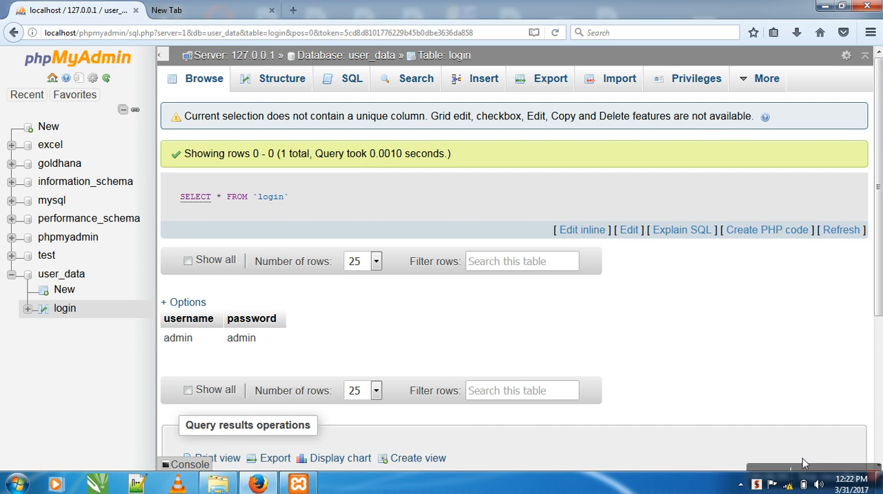
mouse_move(805, 468)
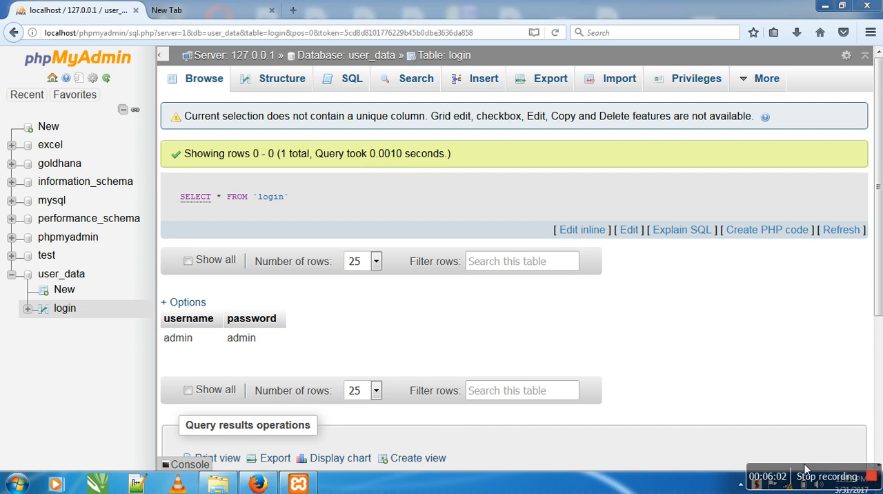